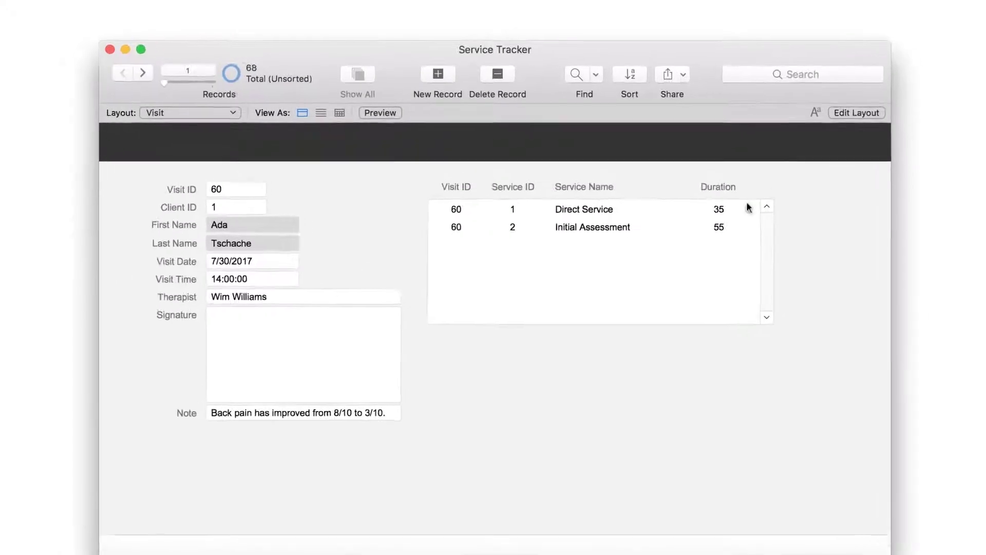
- Create a new iPad List layout named 'Client List' that shows records from the Client table
click(911, 103)
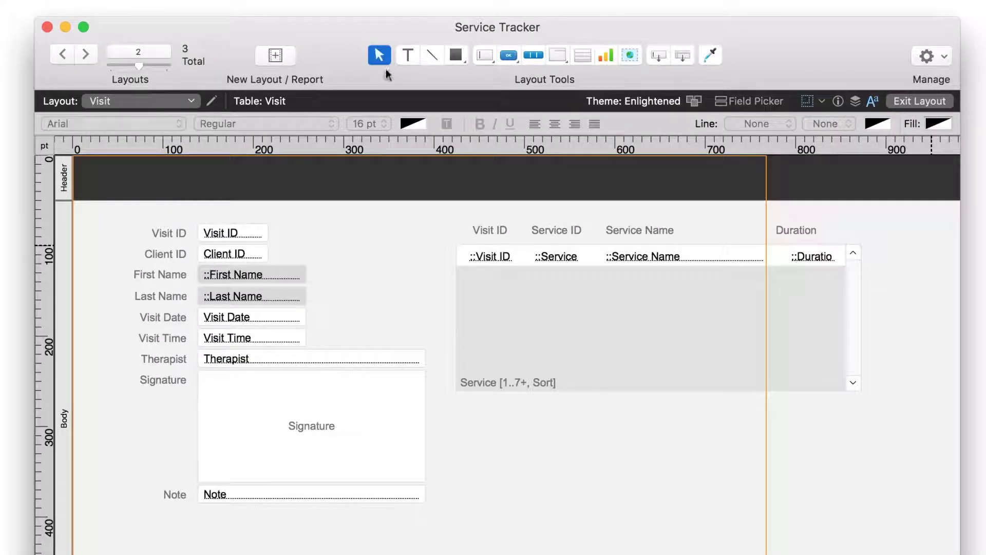
click(275, 60)
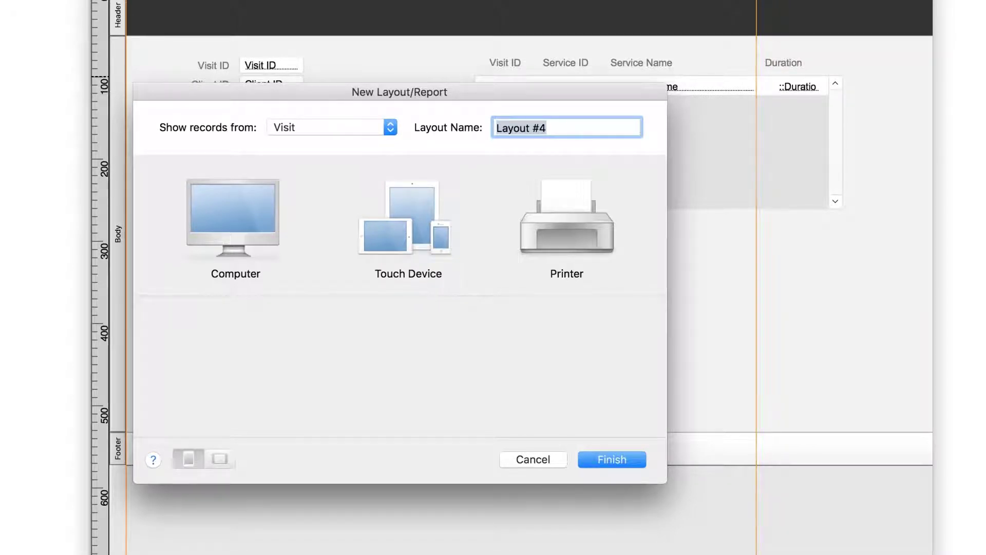
click(390, 127)
click(335, 101)
text(Client List)
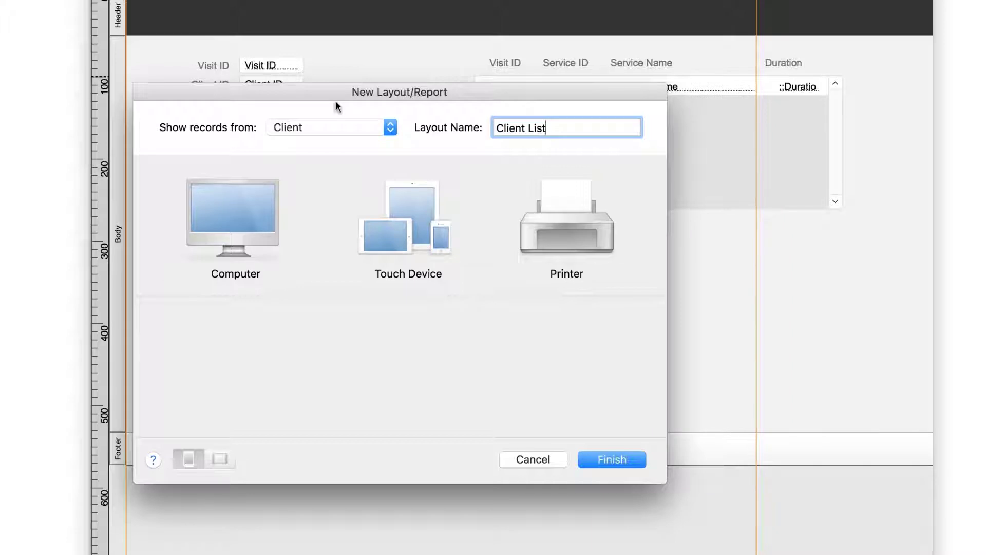
click(421, 215)
click(485, 252)
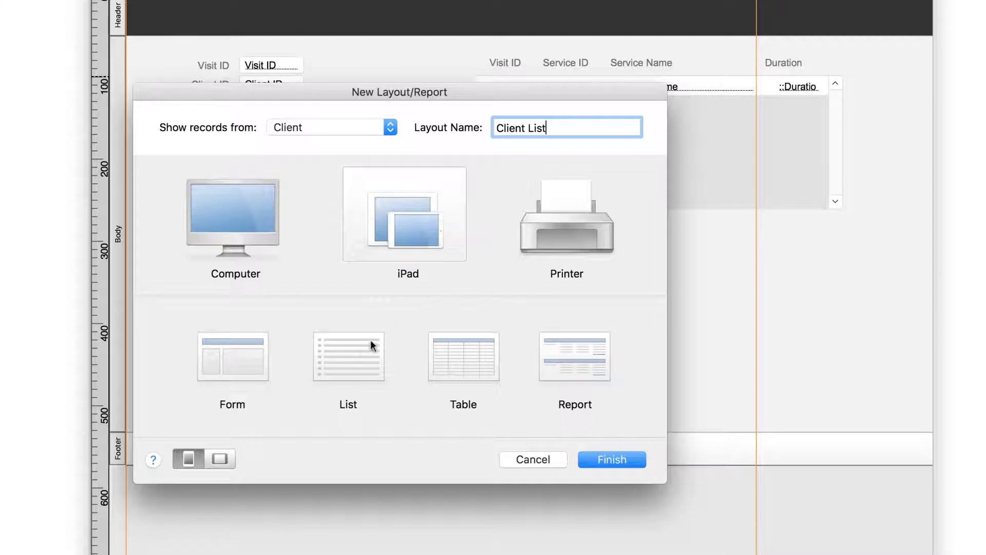
click(361, 354)
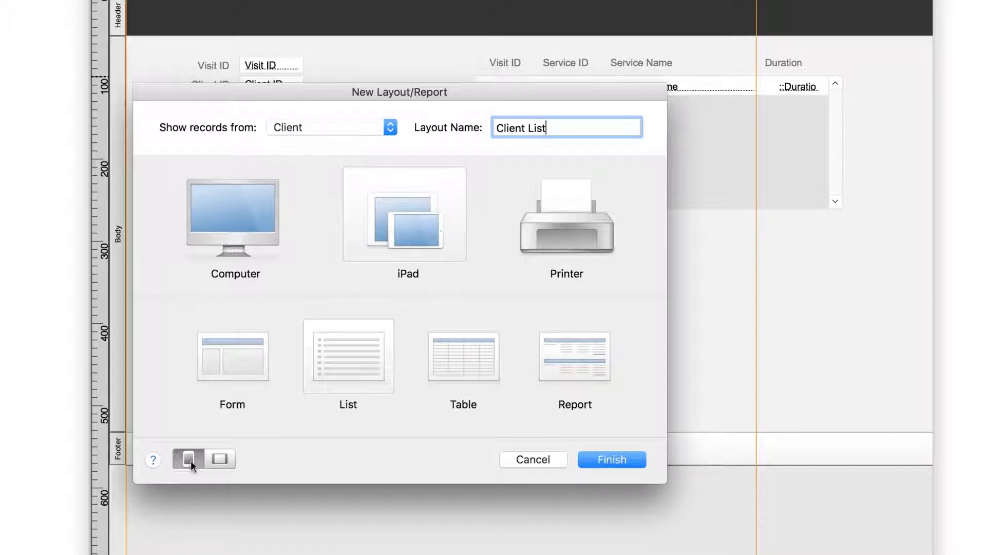
click(613, 461)
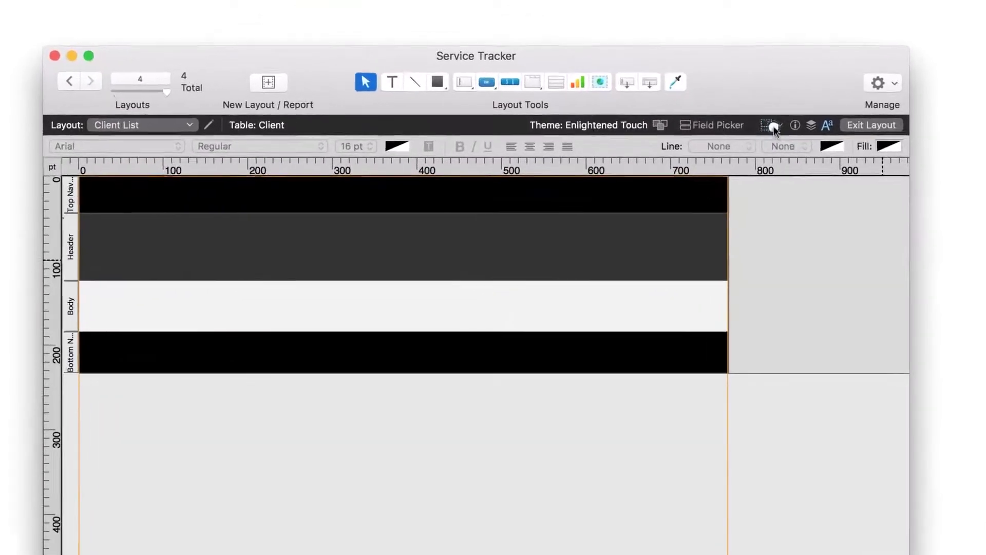
click(775, 126)
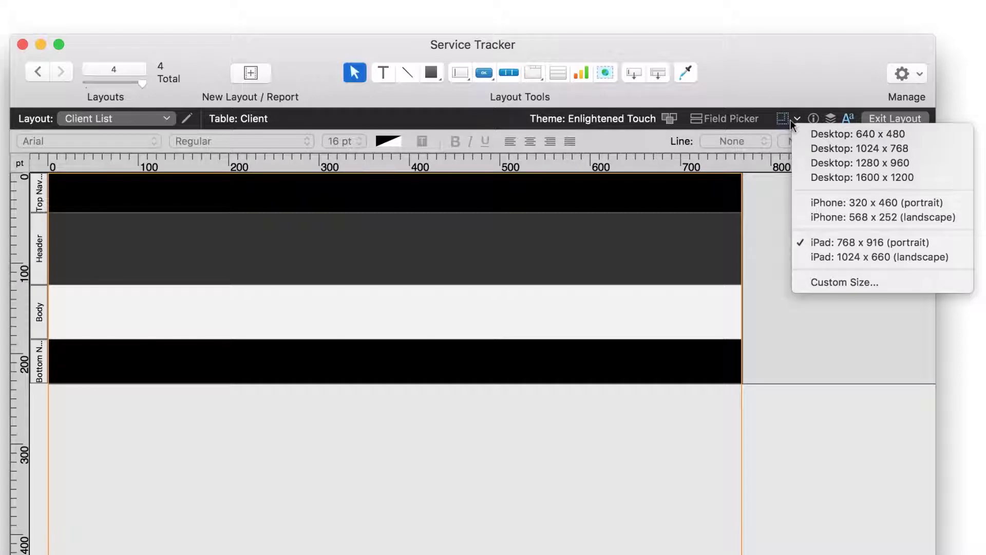
click(773, 350)
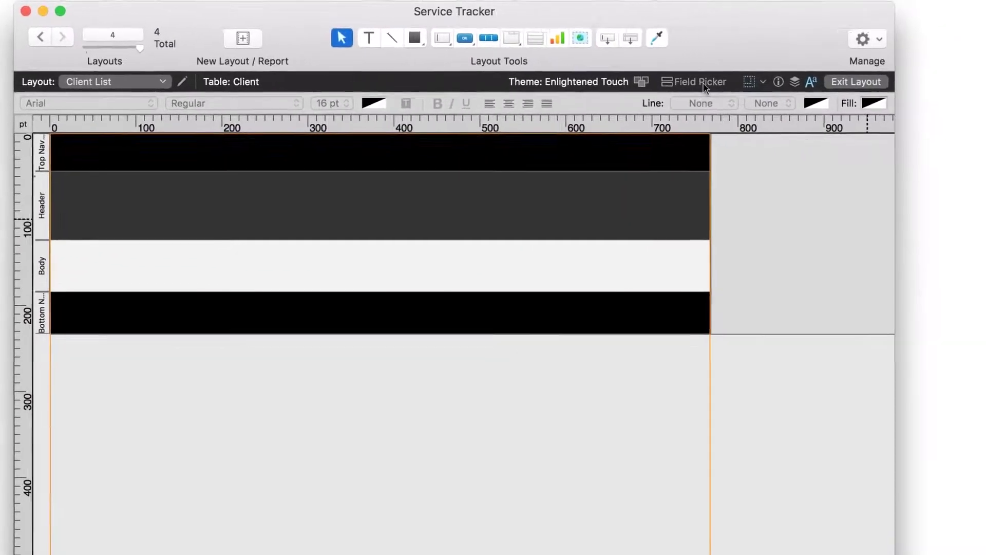
- Place the First Name field in the body, with its label in the header, and exit Layout mode
click(702, 82)
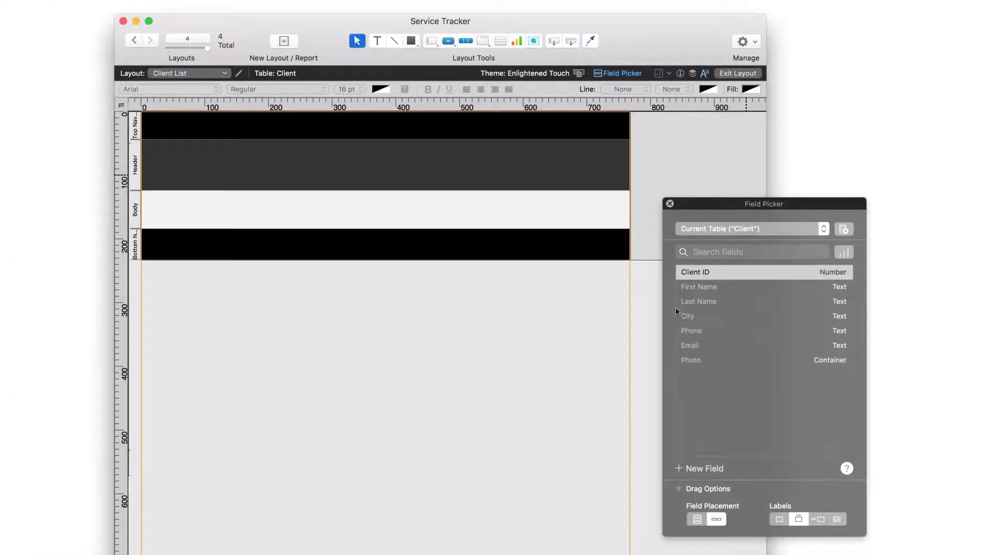
click(695, 289)
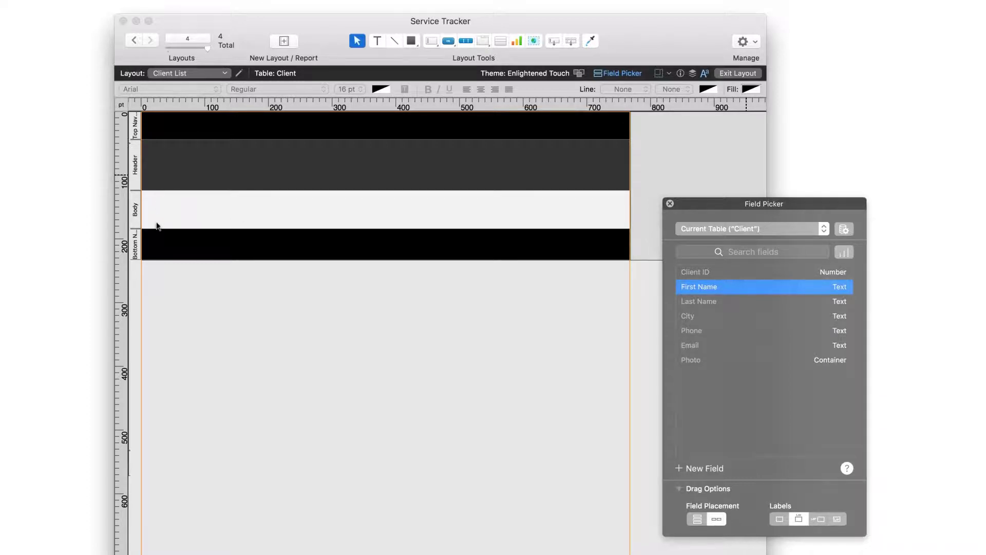
drag(694, 289, 165, 188)
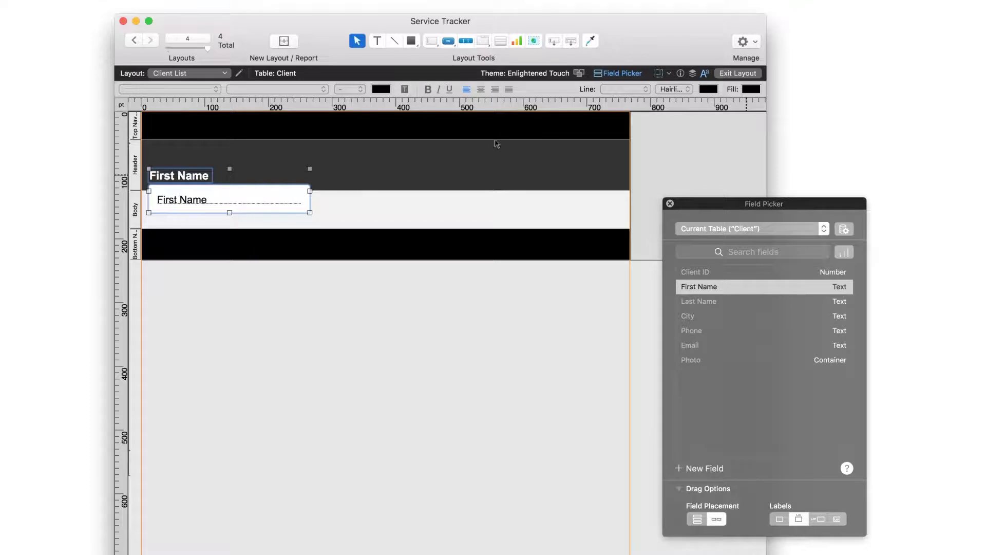
click(737, 73)
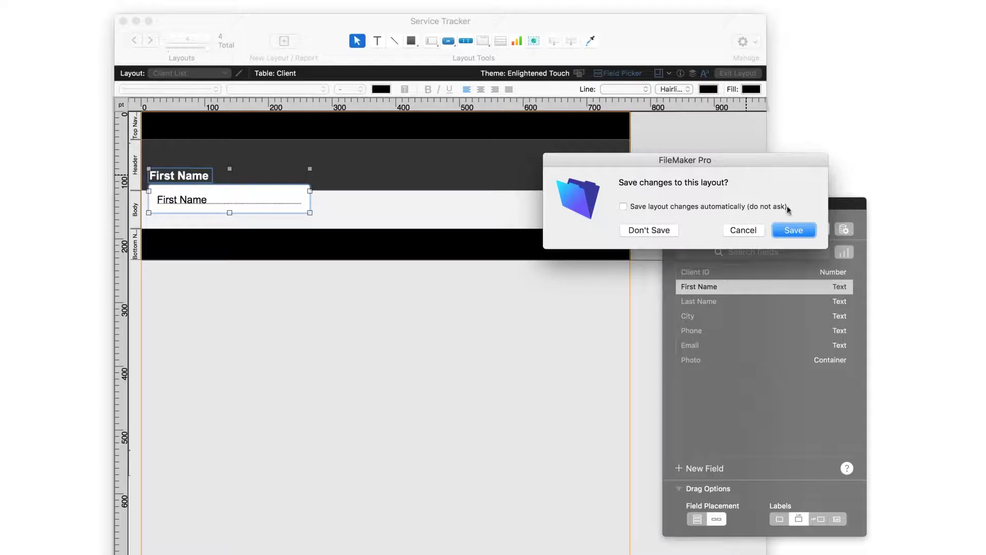
click(797, 233)
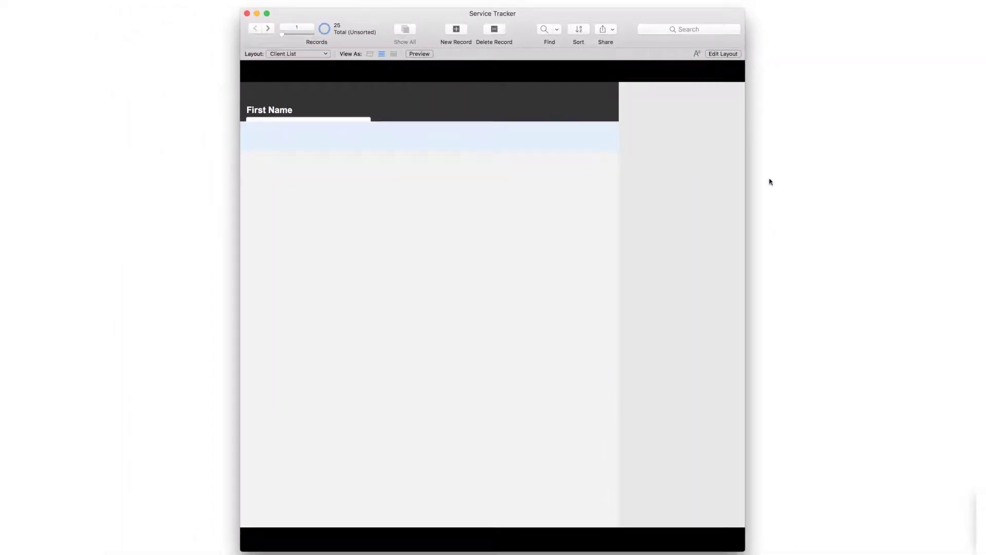
click(722, 55)
click(387, 143)
drag(387, 142, 295, 155)
key(Down)
key(Down)
key(Down)
key(Down)
key(Down)
key(Down)
key(Down)
key(Down)
key(Down)
key(Down)
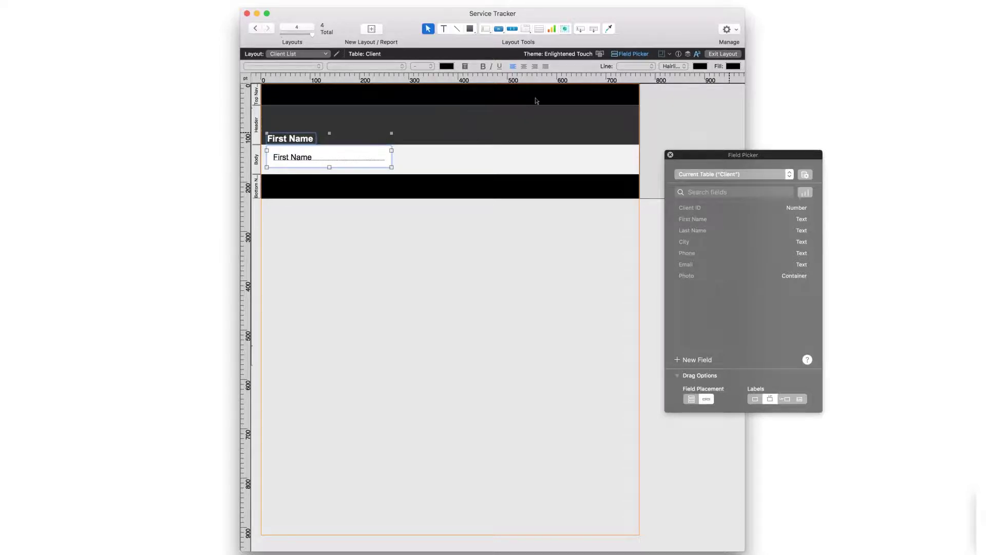
click(722, 54)
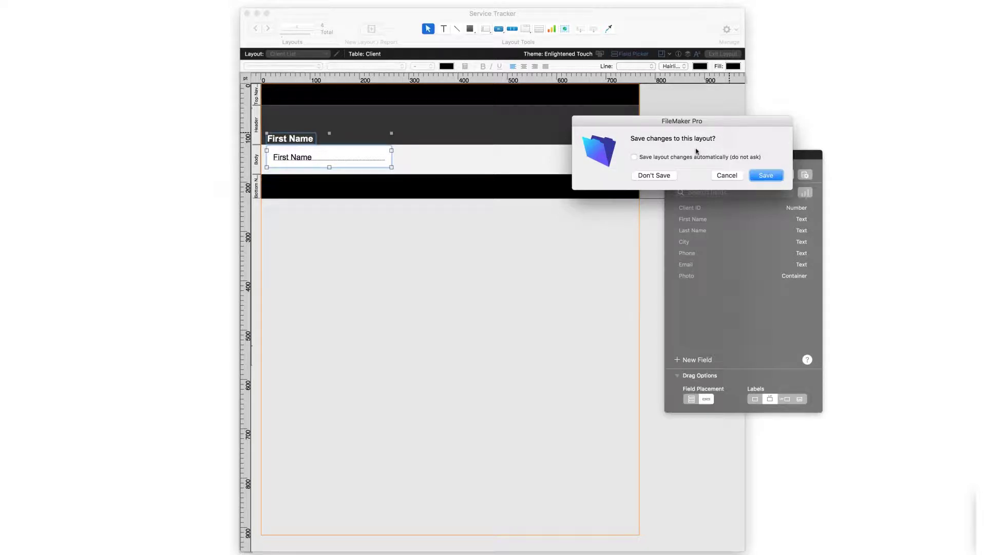
click(635, 157)
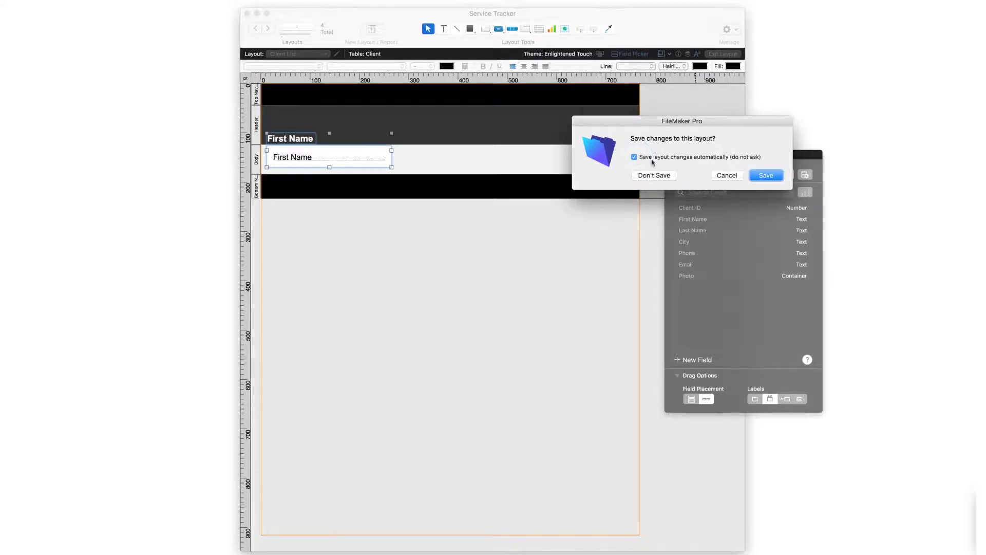
key(Return)
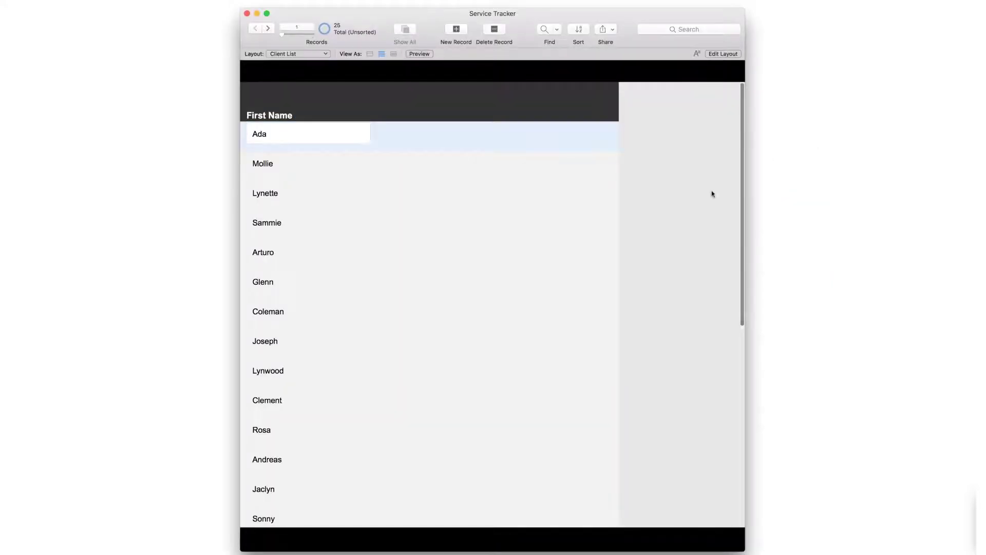
scroll(712, 194, down, 8)
scroll(712, 194, down, 3)
scroll(712, 194, up, 10)
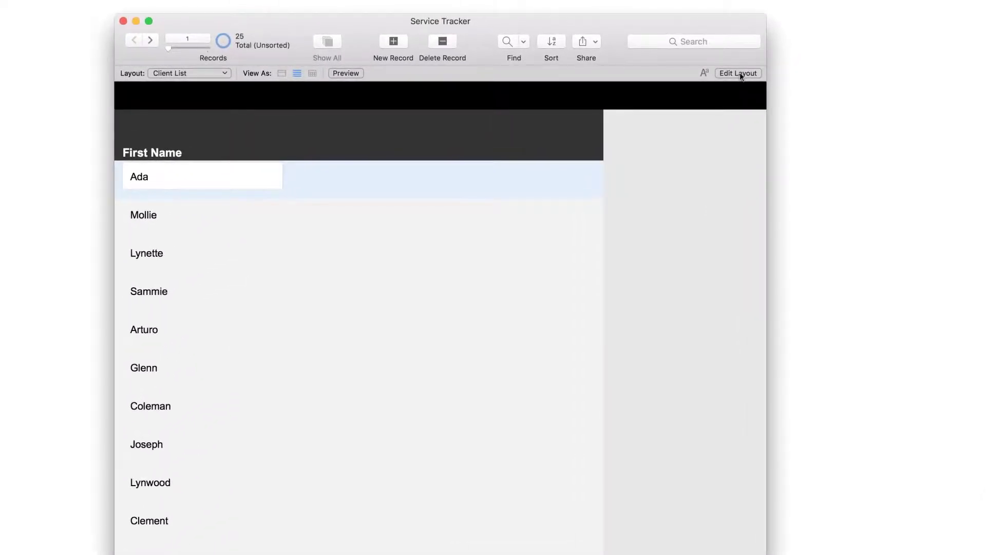
- Return to Layout mode and select Last Name through Phone in the Field Picker
click(738, 73)
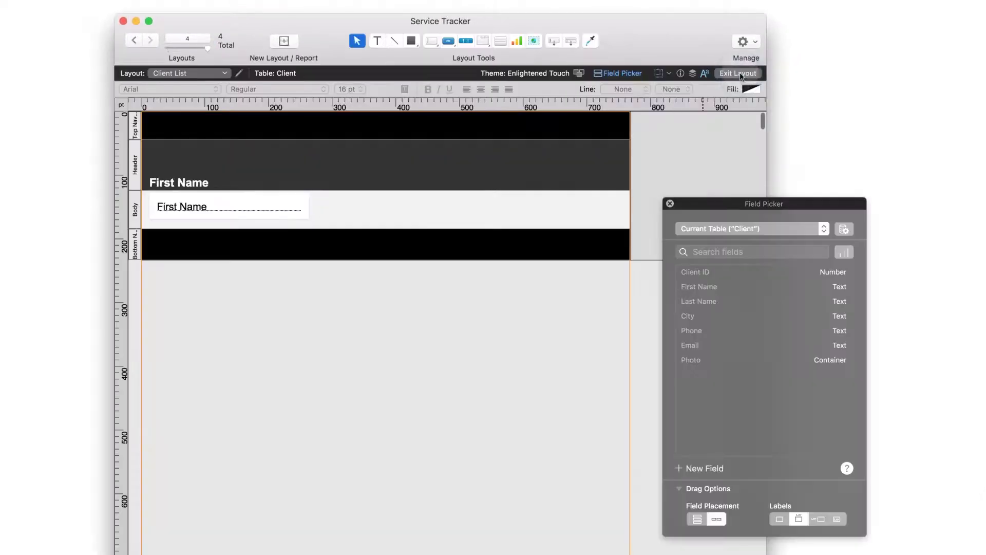
click(698, 303)
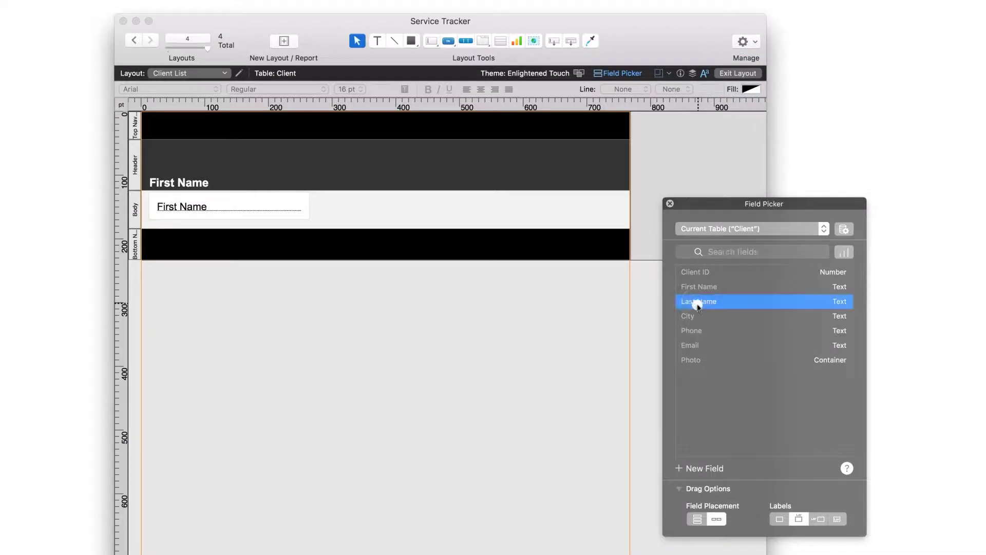
shift+click(697, 334)
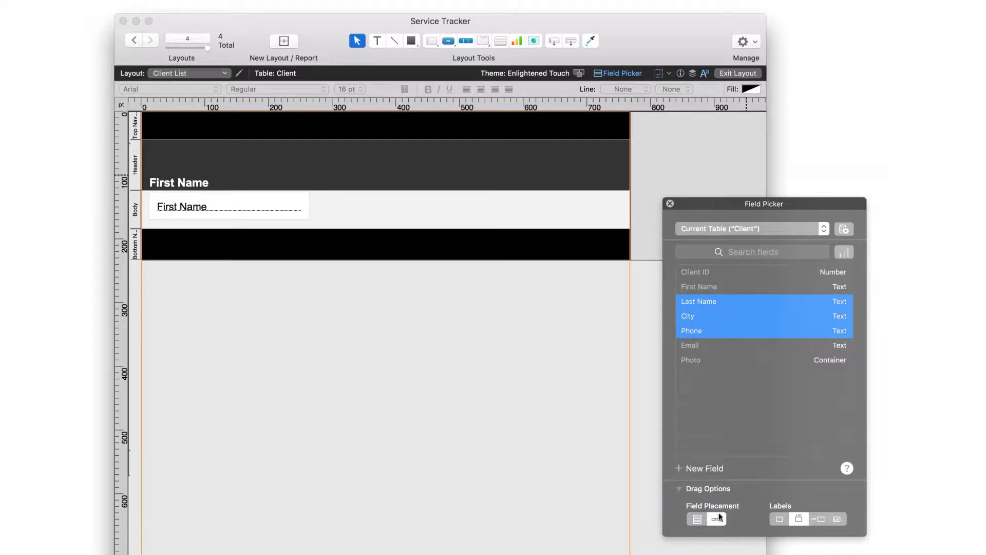
- Drag the Last Name, City and Phone fields into the body beside First Name
drag(703, 317, 348, 204)
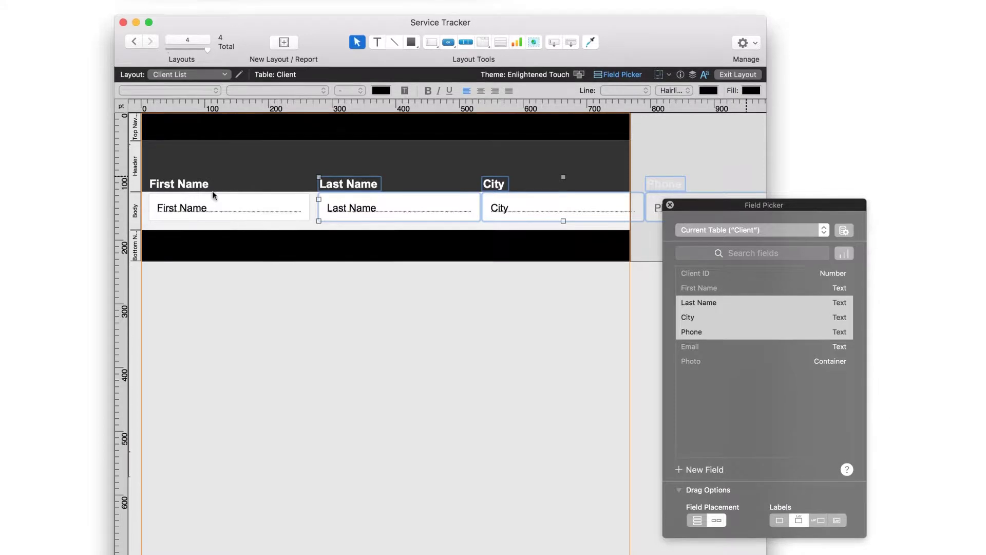
- Disable dynamic guides, then narrow Last Name, City and Phone so all four fields fit across
click(245, 26)
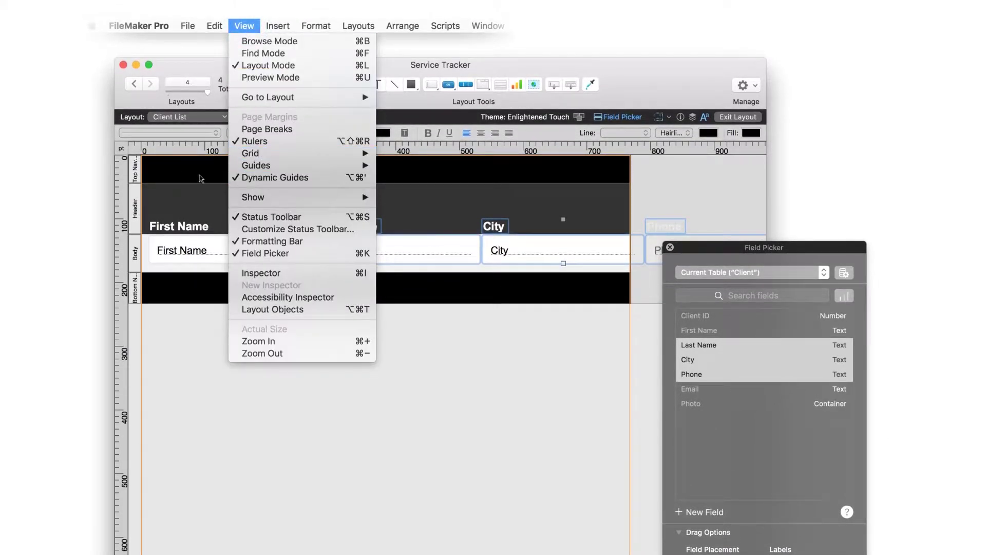
click(274, 178)
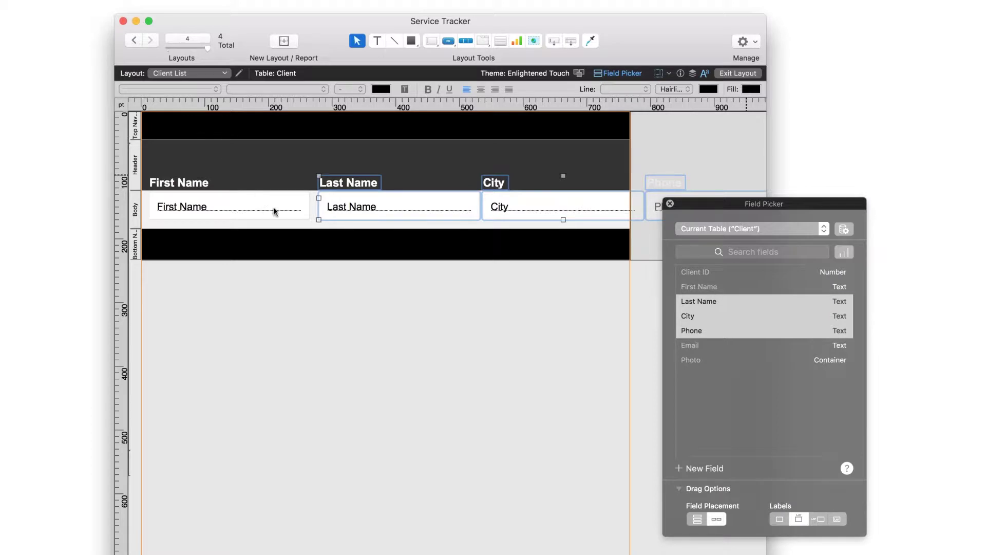
scroll(300, 236, right, 3)
drag(301, 237, 604, 216)
scroll(605, 216, right, 5)
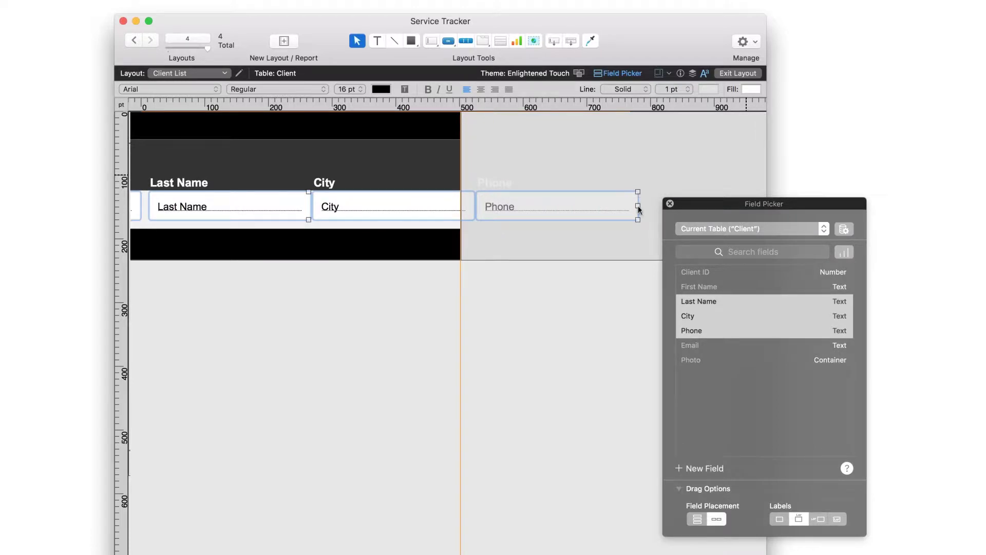
drag(640, 209, 456, 210)
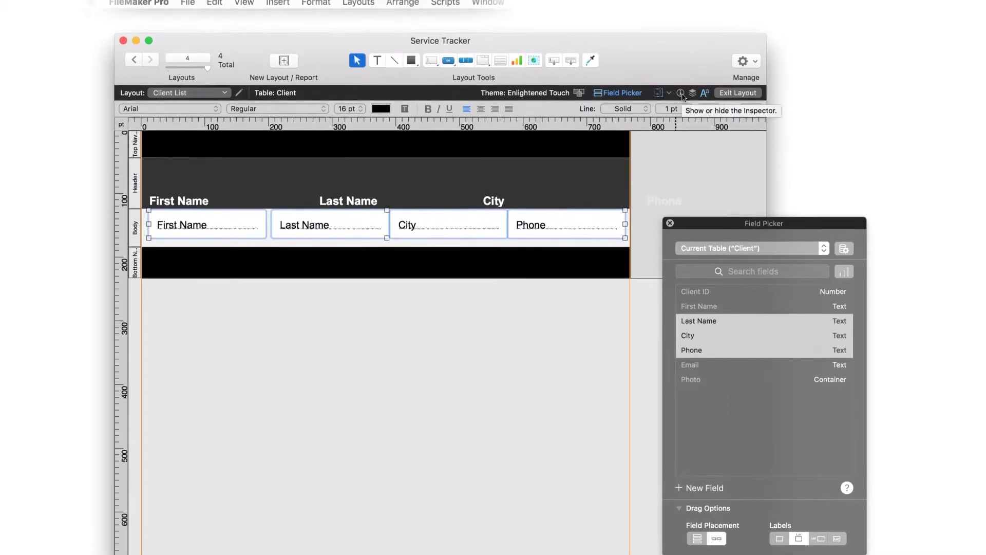
- Distribute the four body fields evenly across the row using the Inspector's Position settings
click(245, 34)
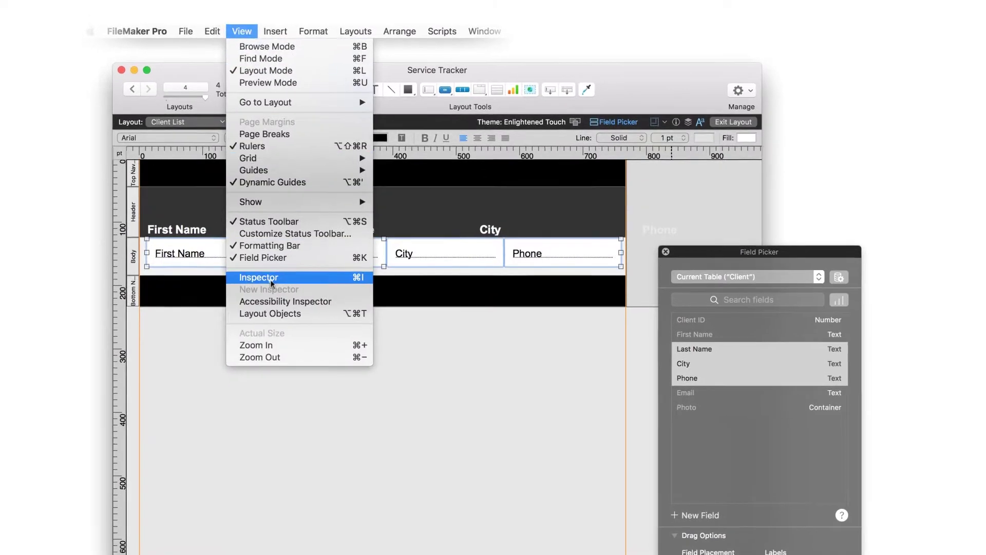
click(274, 282)
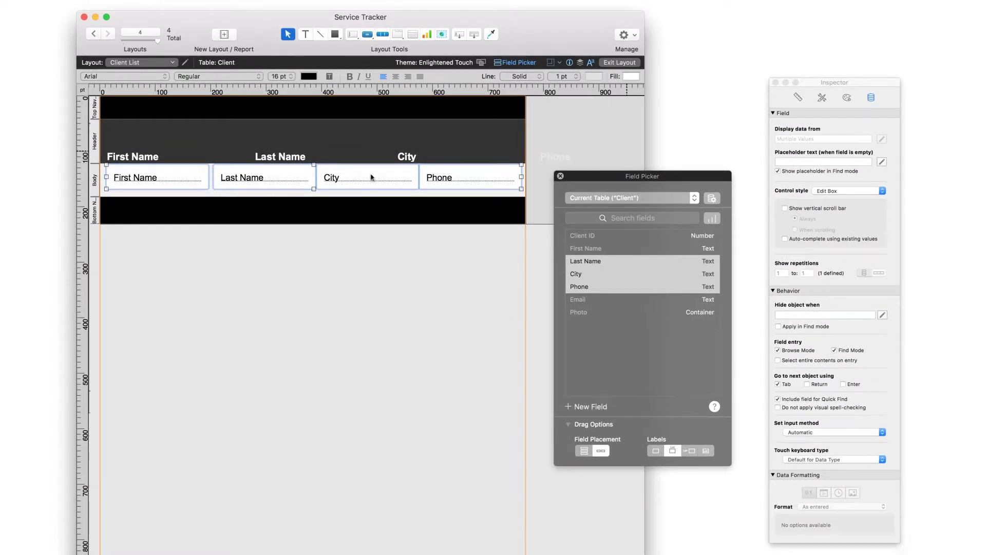
click(799, 98)
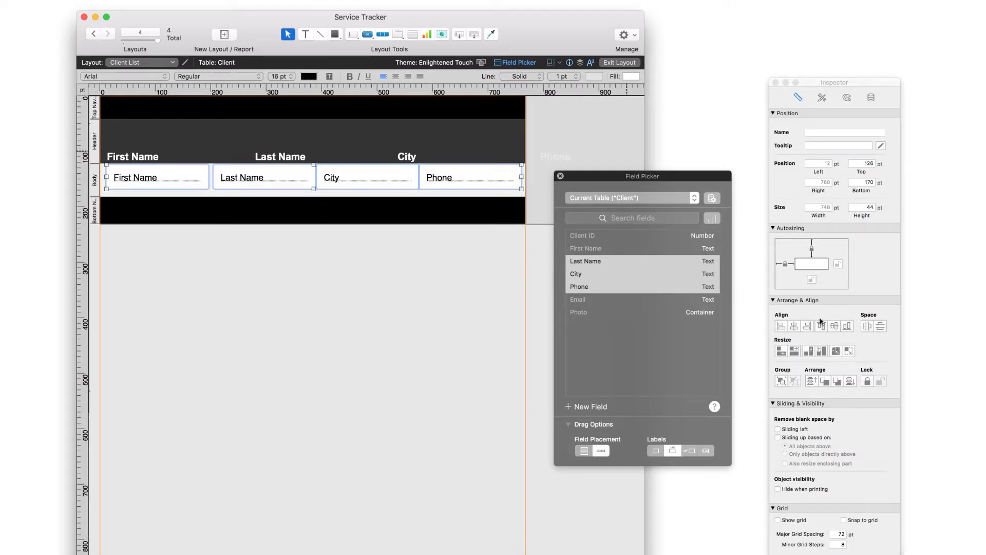
click(868, 329)
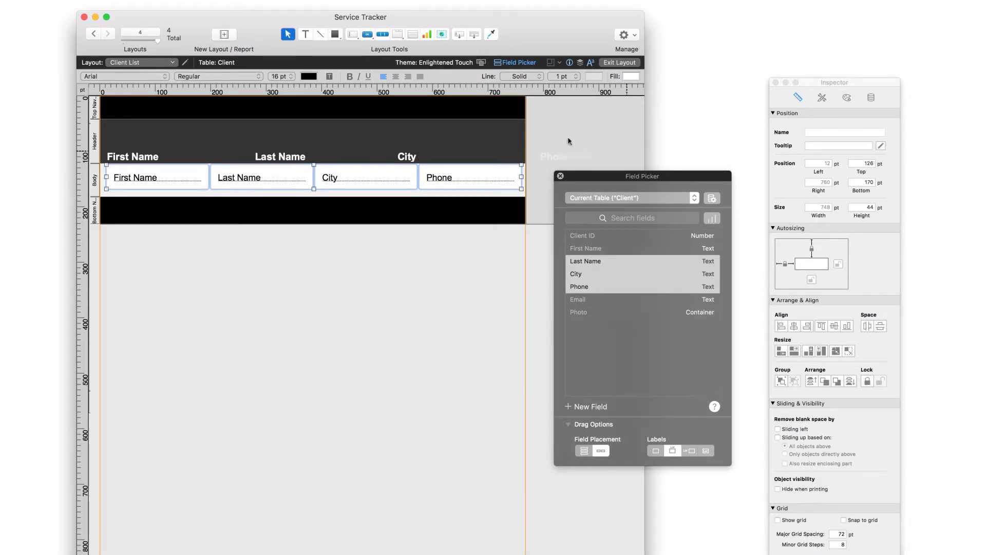
- Align the four header labels along their bottom edges
drag(572, 137, 143, 159)
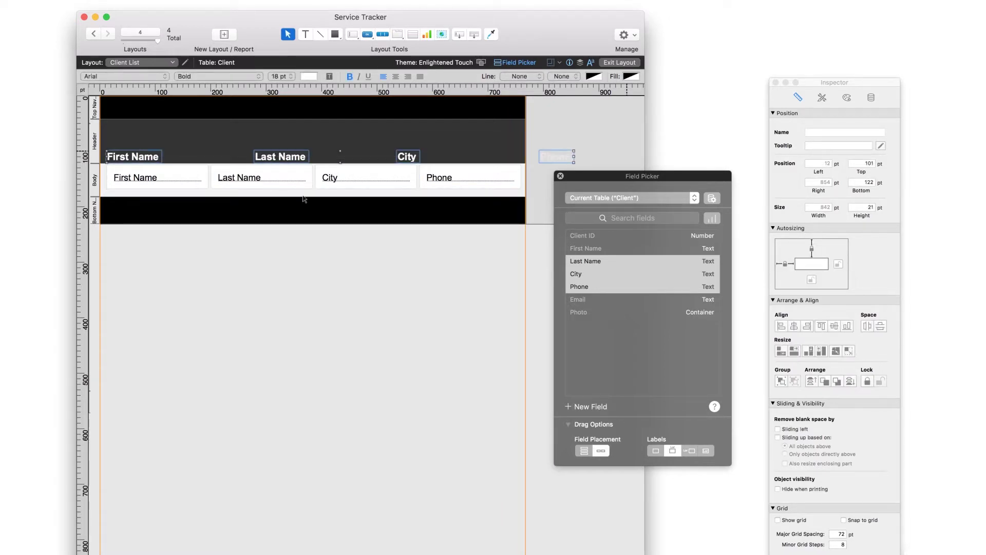
click(848, 327)
click(537, 234)
- Move the Last Name, City and Phone labels directly above their matching fields
click(286, 161)
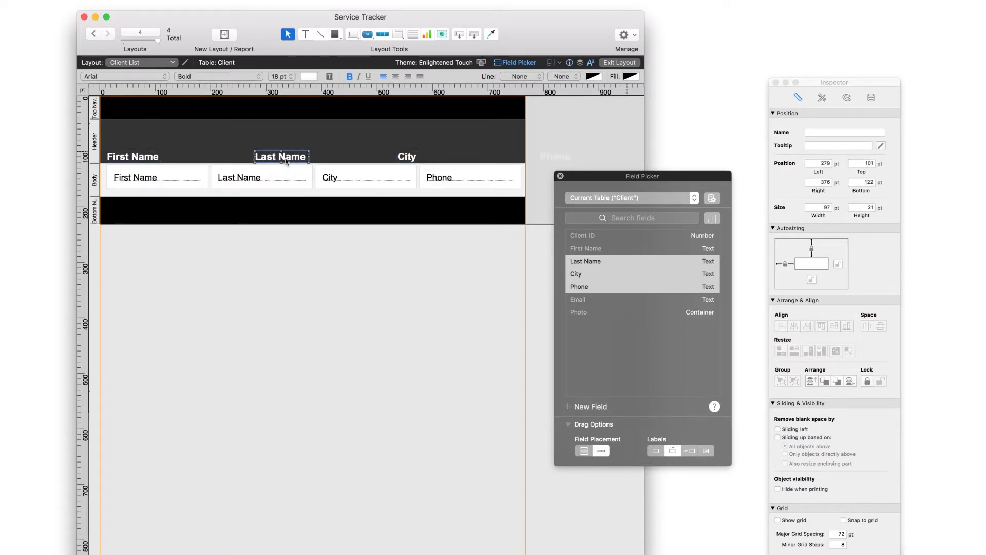
drag(286, 162, 242, 161)
click(405, 161)
drag(405, 161, 323, 161)
drag(546, 161, 426, 161)
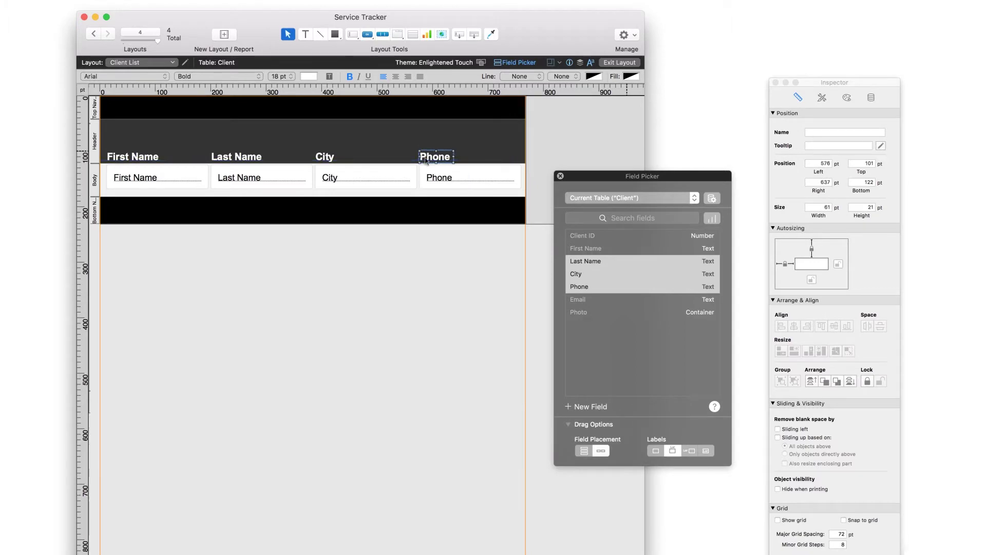